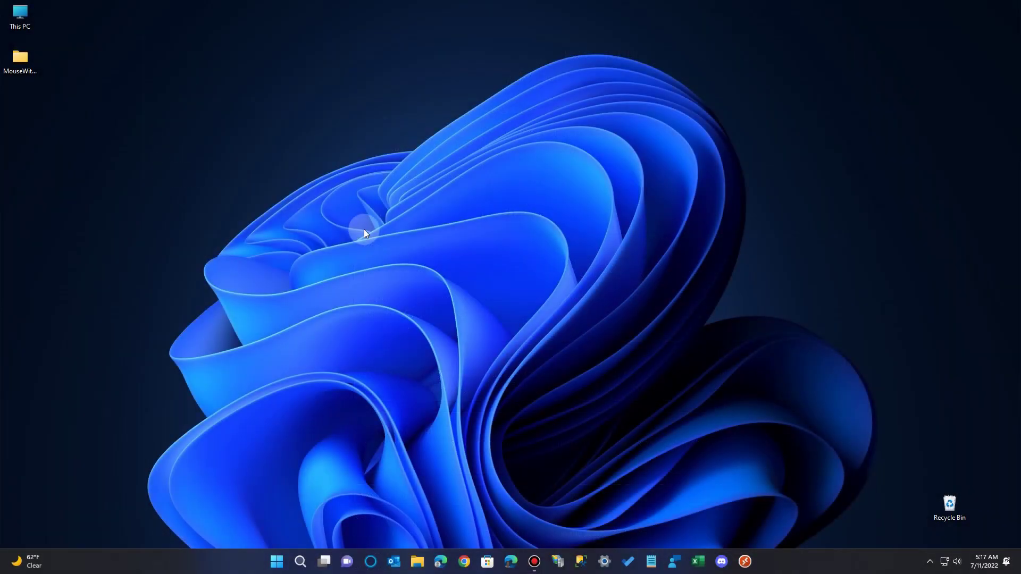
Combine the Twitter and Instagram pinned apps into a folder named 'Social Media'
{"action": "left_click", "coordinate": [277, 562]}
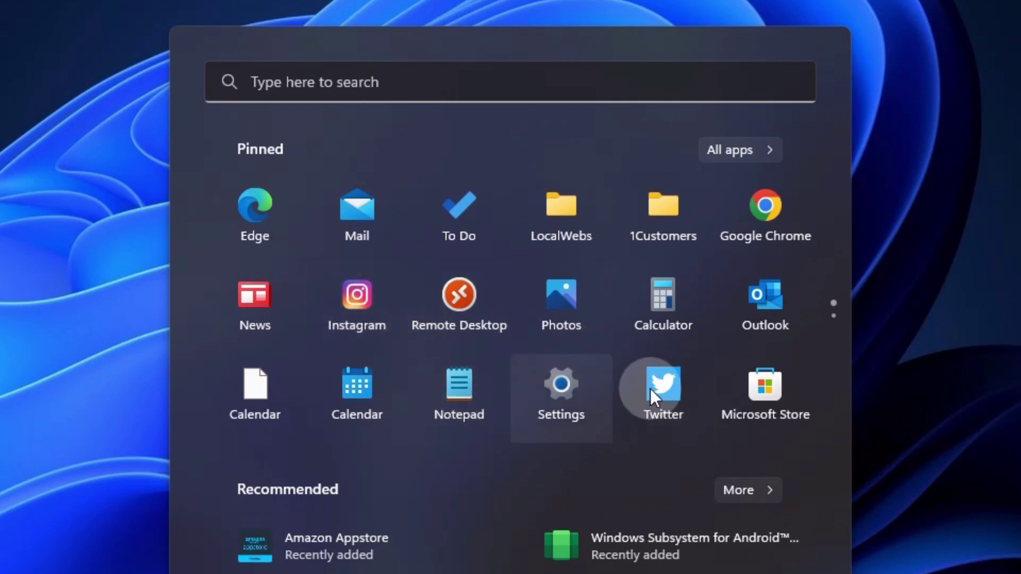
{"action": "left_click_drag", "start_coordinate": [672, 392], "coordinate": [388, 296]}
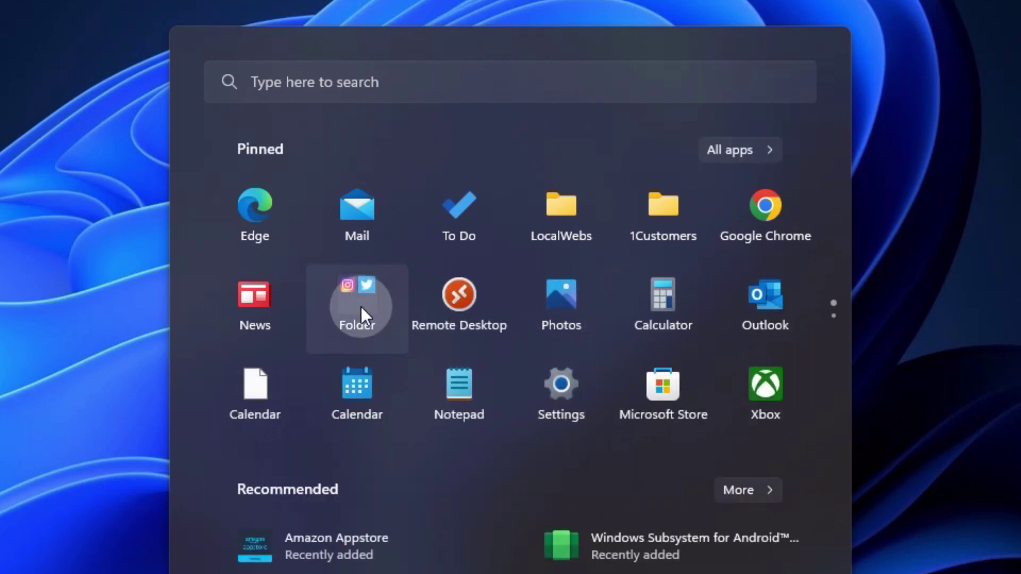
{"action": "left_click", "coordinate": [361, 312]}
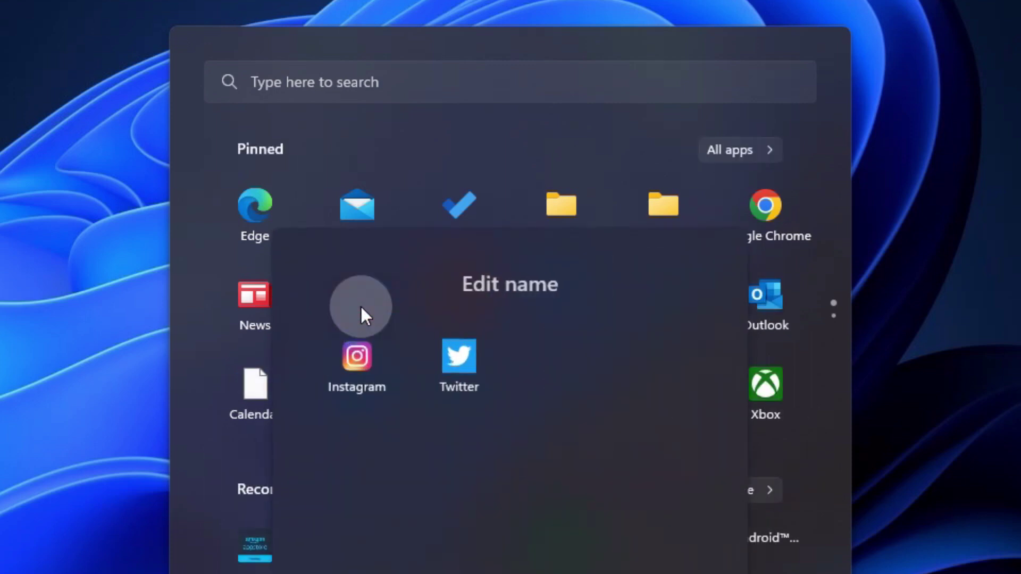
{"action": "left_click", "coordinate": [481, 290]}
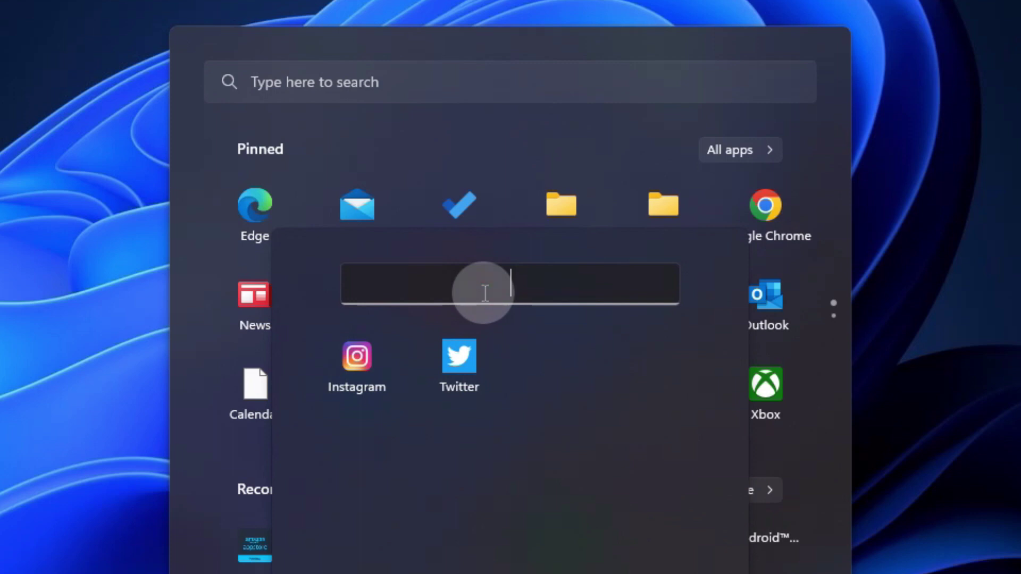
{"action": "type", "text": "Social"}
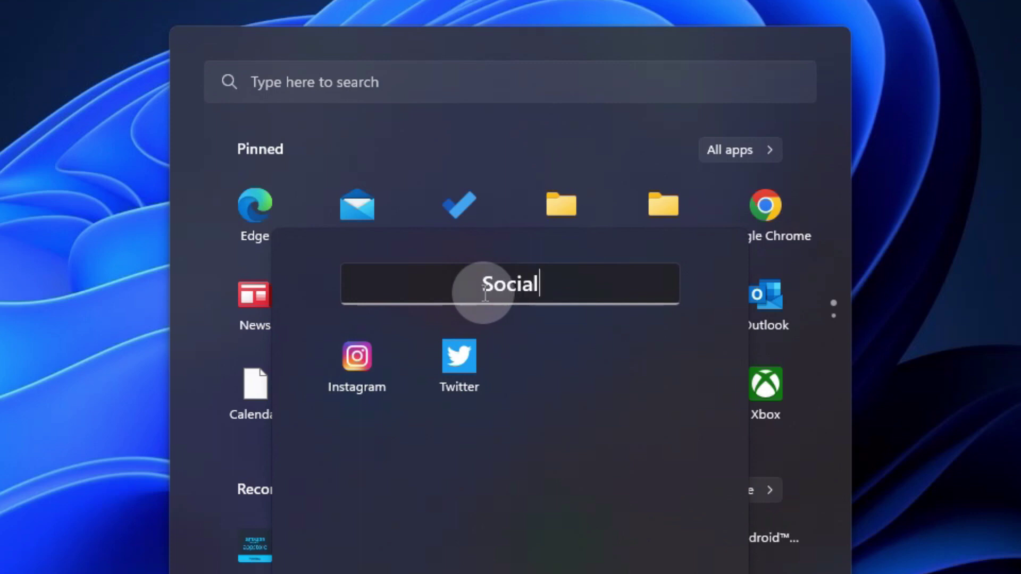
{"action": "type", "text": " Media"}
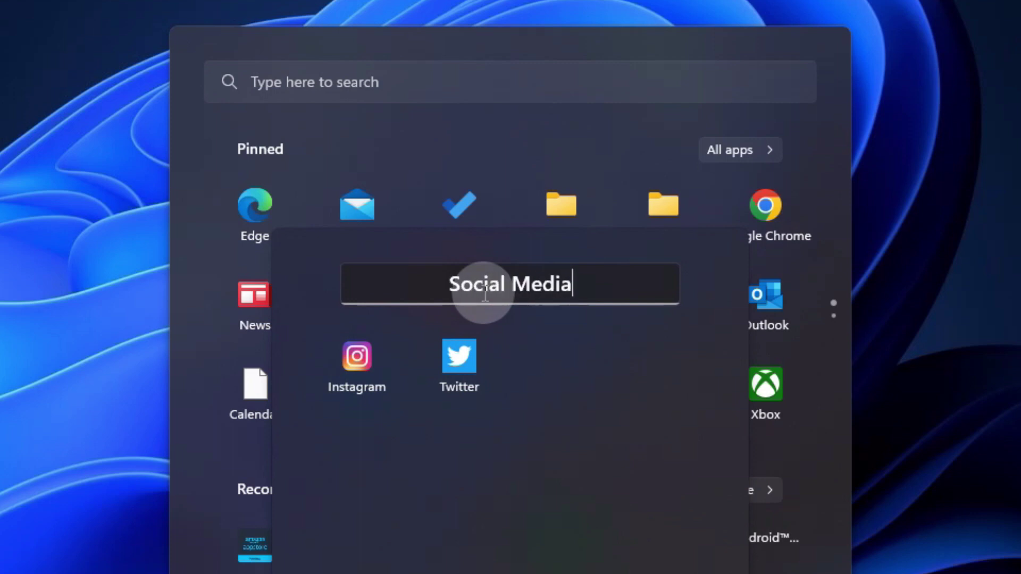
{"action": "key", "text": "Return"}
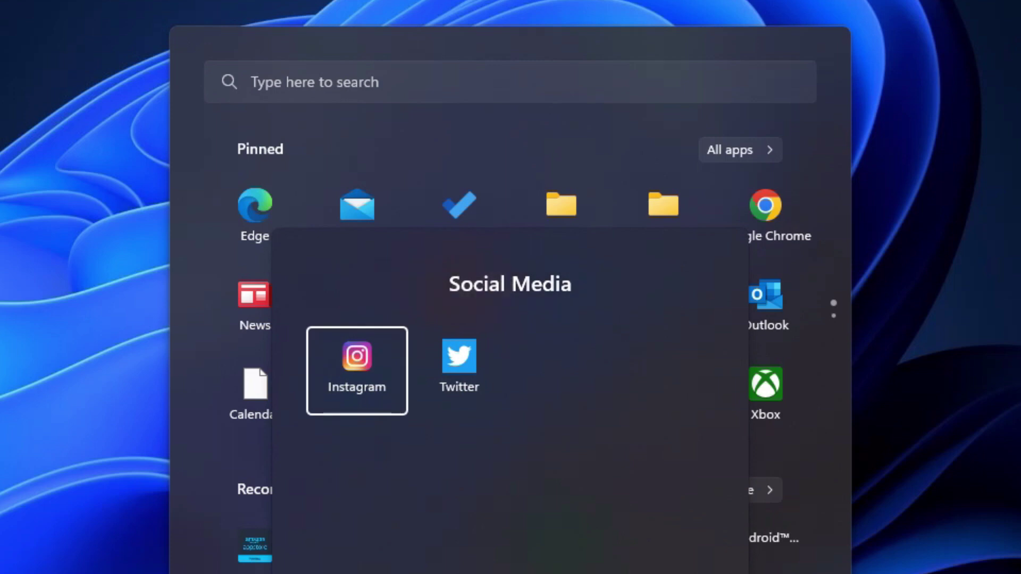
{"action": "left_click", "coordinate": [550, 135]}
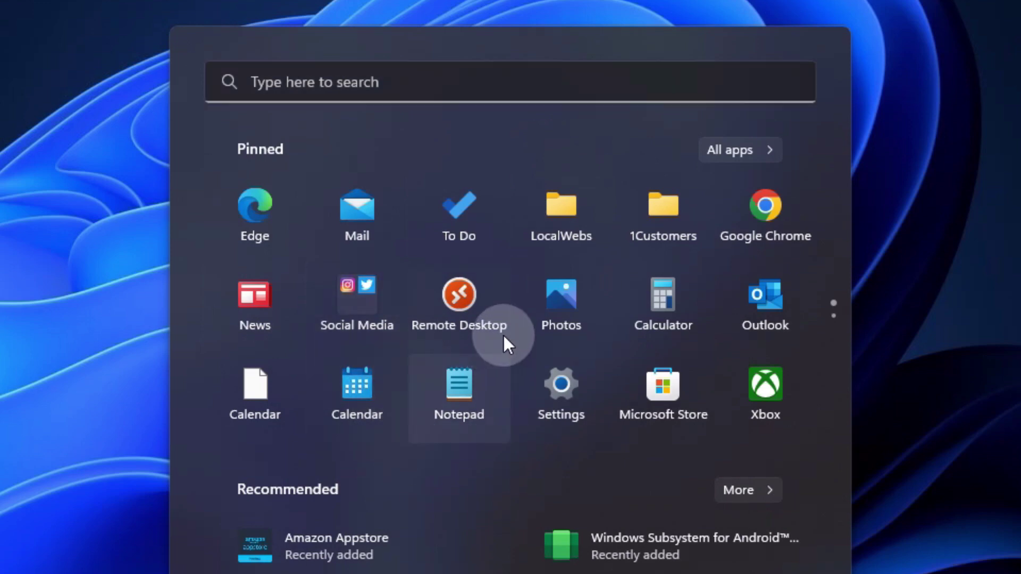
Move Facebook from the second pinned page into Social Media as its first app, with Twitter last
{"action": "scroll", "coordinate": [506, 327], "scroll_direction": "down", "scroll_amount": 1}
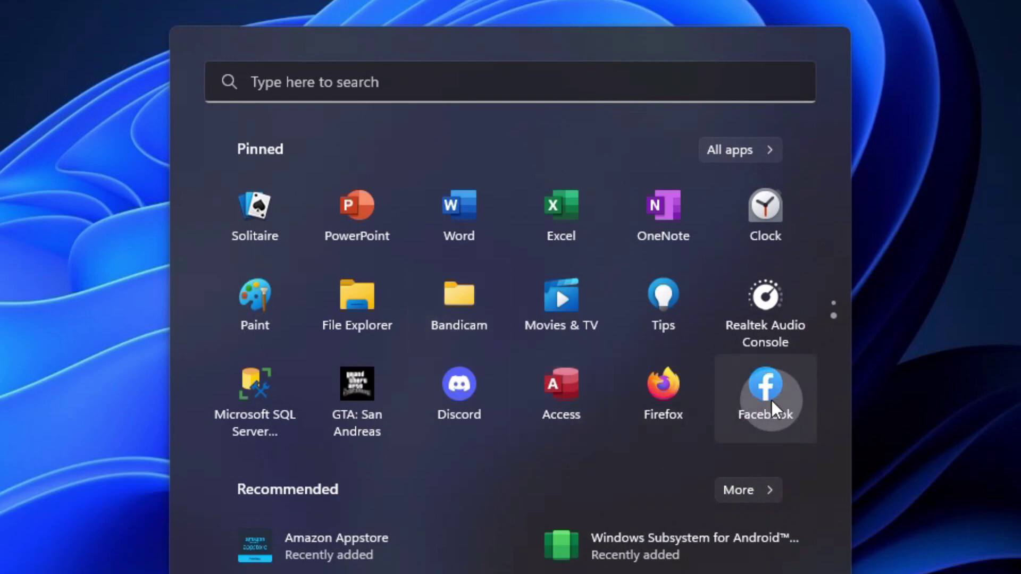
{"action": "left_click_drag", "start_coordinate": [771, 400], "coordinate": [468, 308]}
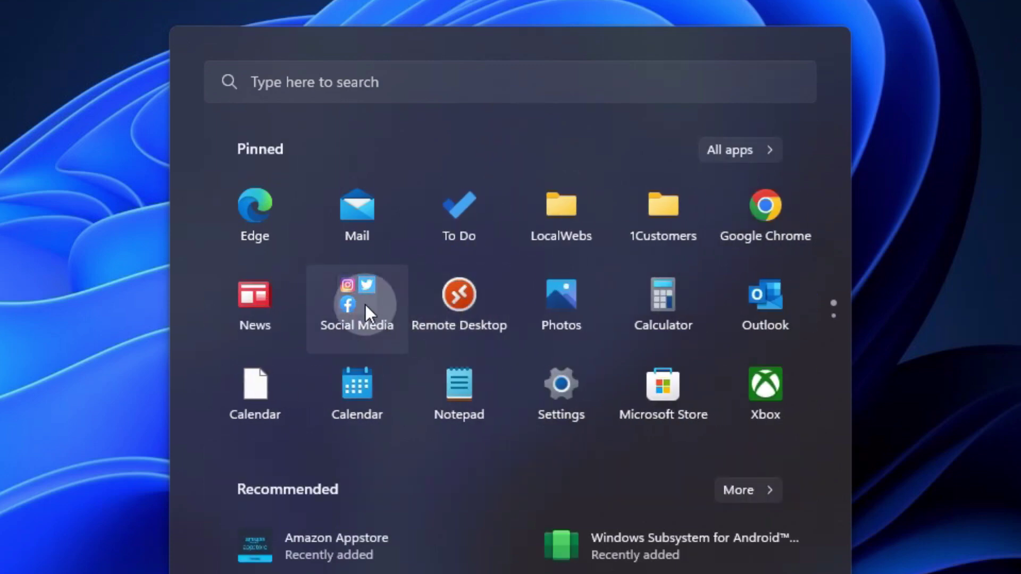
{"action": "left_click", "coordinate": [364, 304]}
{"action": "left_click_drag", "start_coordinate": [567, 368], "coordinate": [373, 371]}
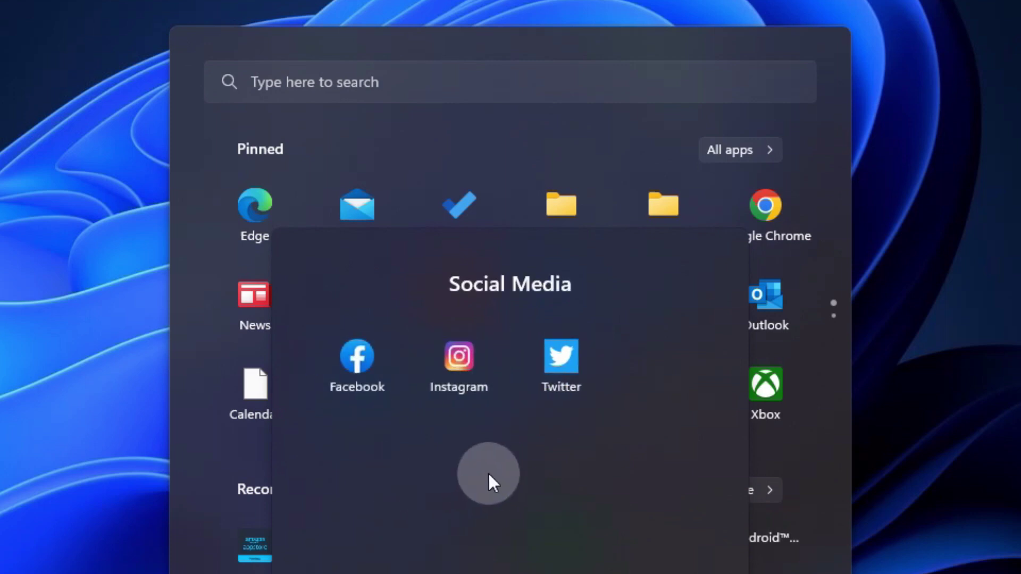
{"action": "left_click_drag", "start_coordinate": [562, 360], "coordinate": [354, 431]}
{"action": "left_click_drag", "start_coordinate": [359, 361], "coordinate": [607, 362]}
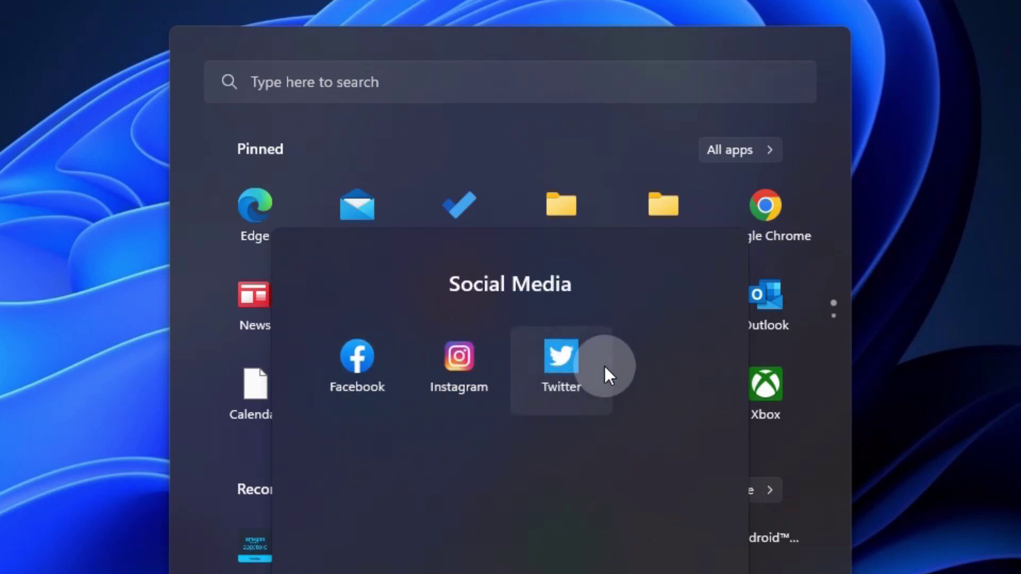
{"action": "left_click", "coordinate": [596, 134]}
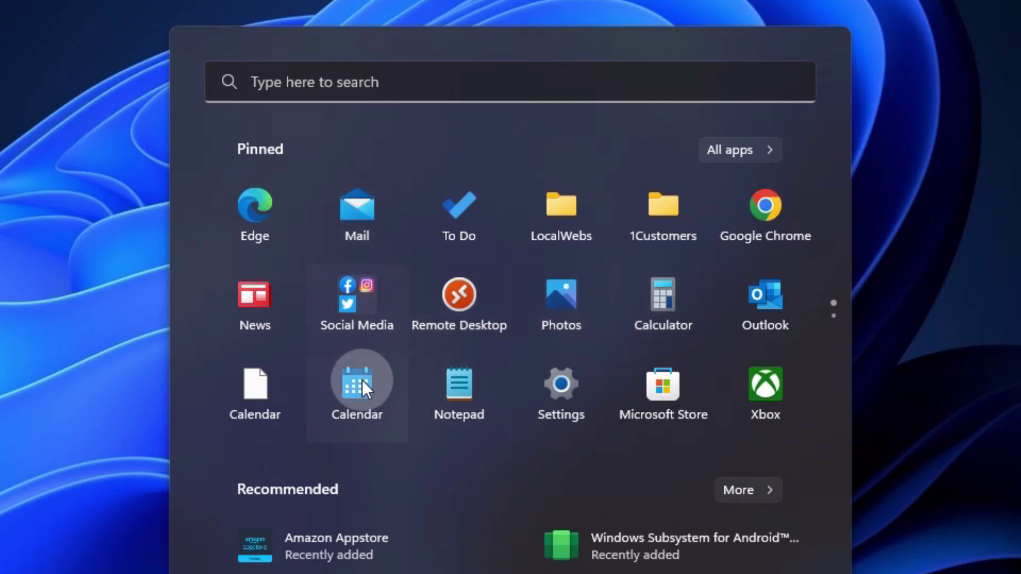
Combine Calendar with Mail and Notepad with Calculator, naming the Mail folder 'Productivity'
{"action": "left_click_drag", "start_coordinate": [357, 392], "coordinate": [378, 219]}
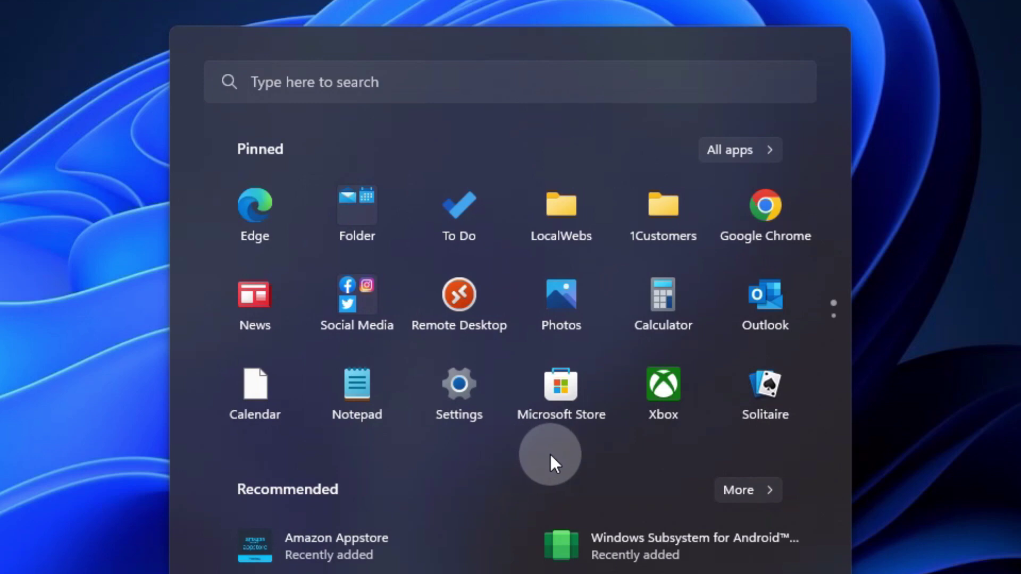
{"action": "left_click_drag", "start_coordinate": [357, 392], "coordinate": [662, 295]}
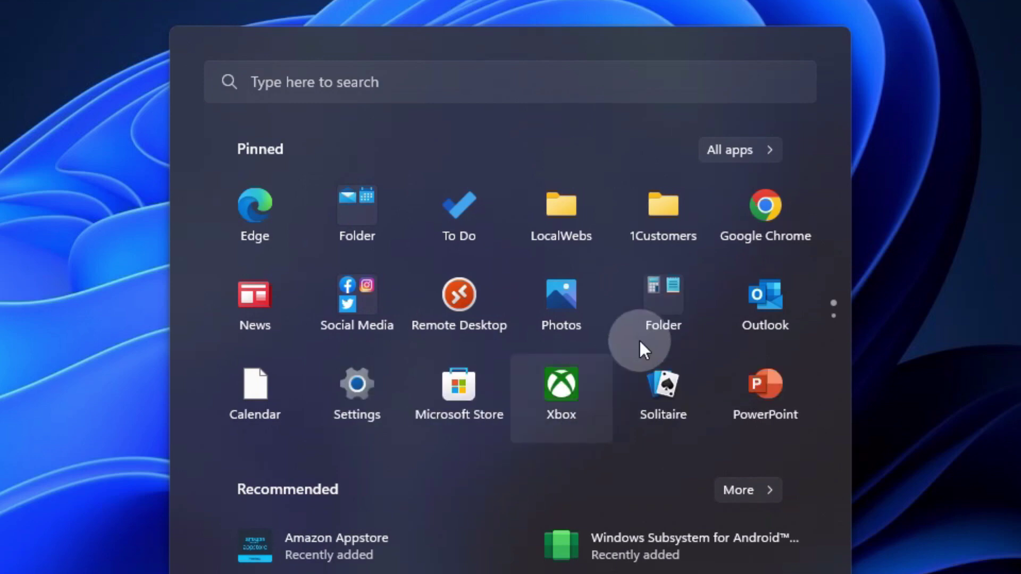
{"action": "left_click", "coordinate": [353, 205]}
{"action": "left_click", "coordinate": [511, 283]}
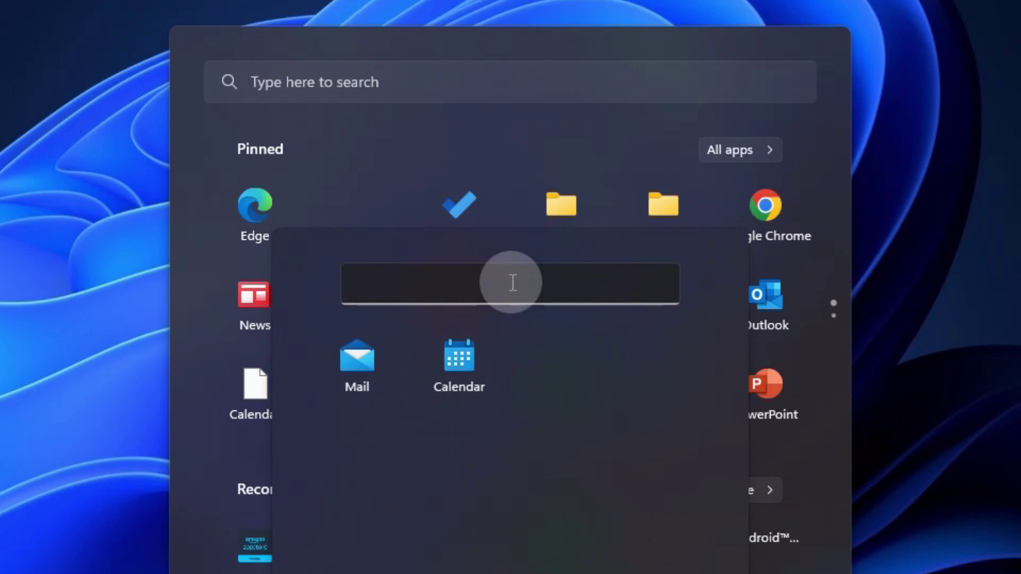
{"action": "type", "text": "Productivity"}
{"action": "key", "text": "Return"}
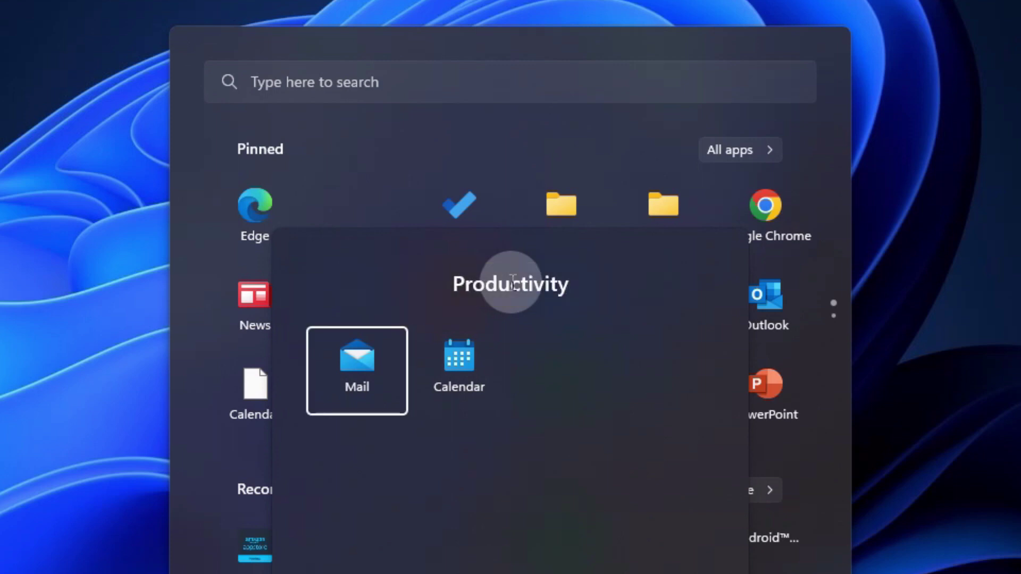
{"action": "left_click", "coordinate": [568, 63]}
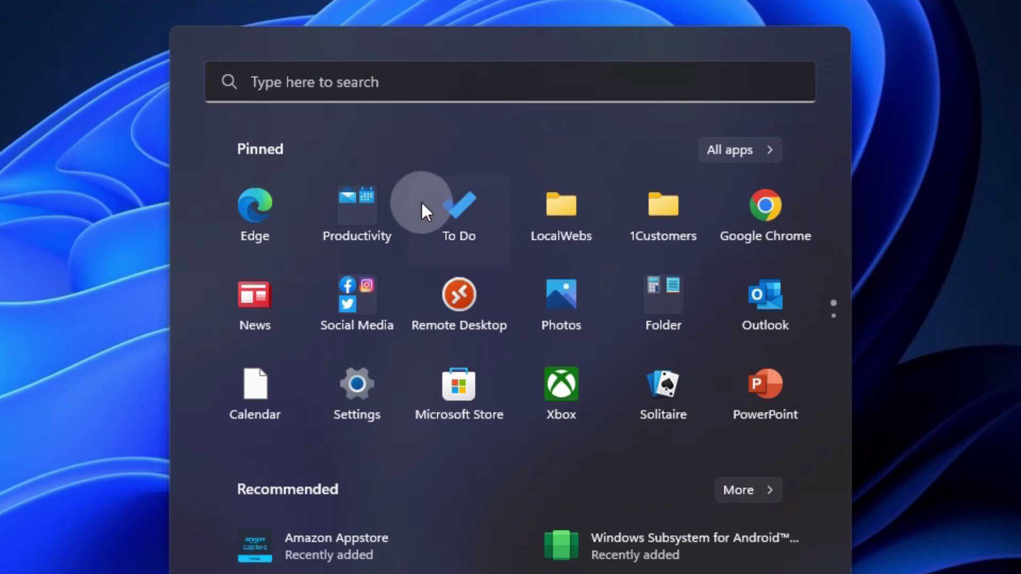
Name the Calculator and Notepad folder 'Utilities' and move Outlook into Productivity
{"action": "left_click", "coordinate": [660, 323]}
{"action": "left_click", "coordinate": [551, 282]}
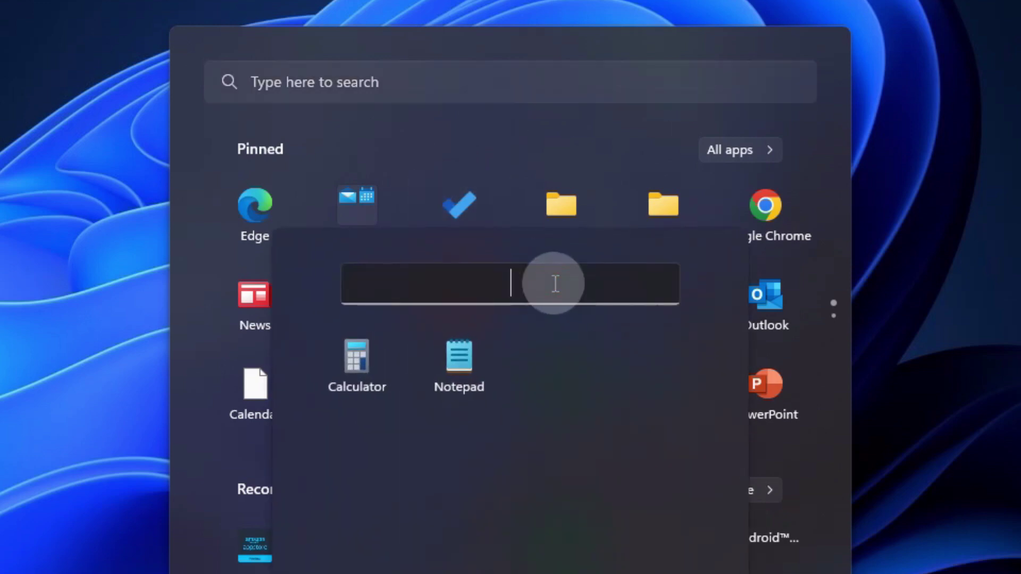
{"action": "type", "text": "Util"}
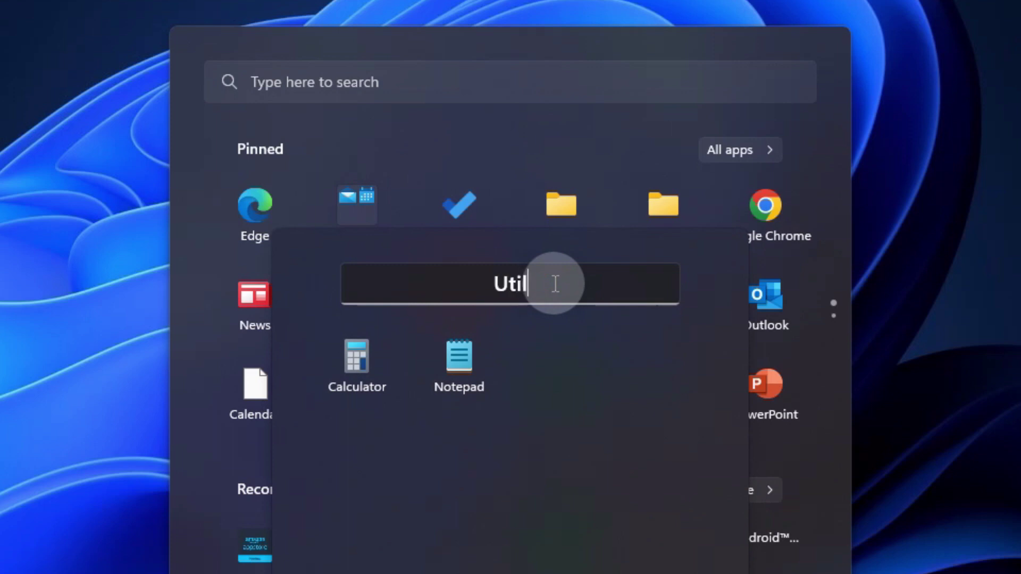
{"action": "type", "text": "ities"}
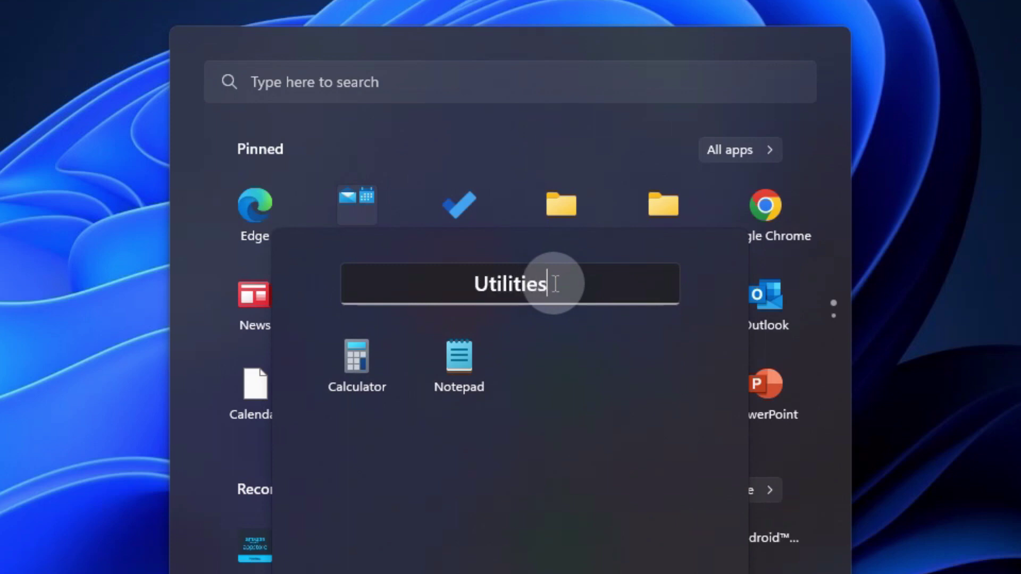
{"action": "left_click", "coordinate": [542, 129]}
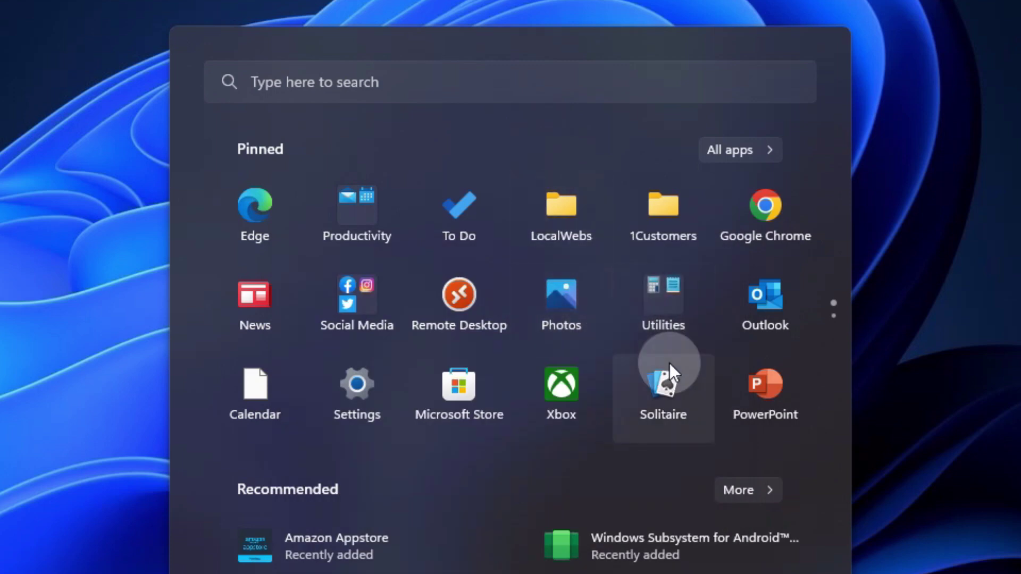
{"action": "left_click_drag", "start_coordinate": [738, 300], "coordinate": [358, 218]}
{"action": "left_click", "coordinate": [358, 218]}
Make Outlook the first app in Productivity, then add PowerPoint to that folder
{"action": "left_click_drag", "start_coordinate": [553, 368], "coordinate": [374, 367]}
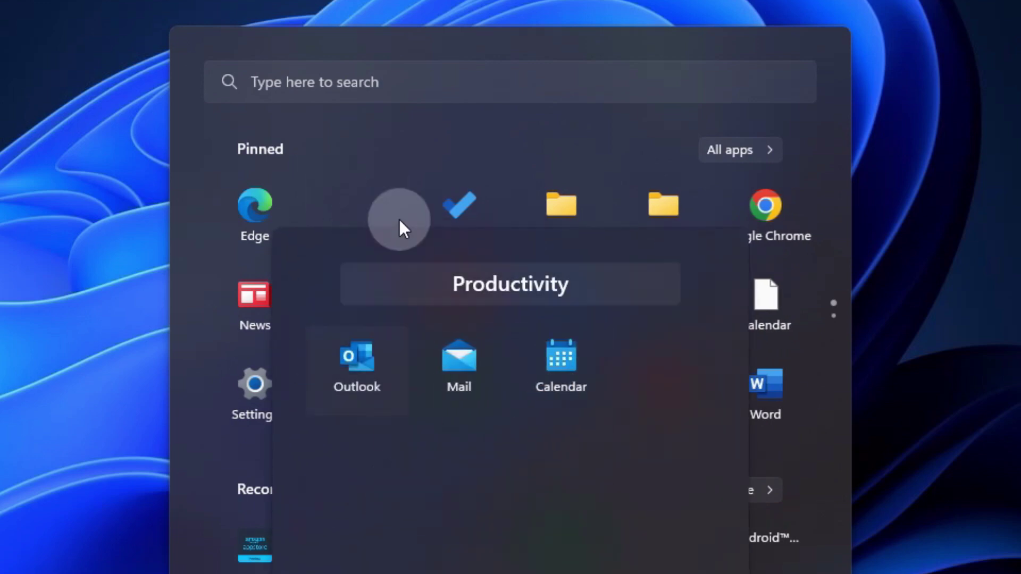
{"action": "left_click", "coordinate": [479, 63]}
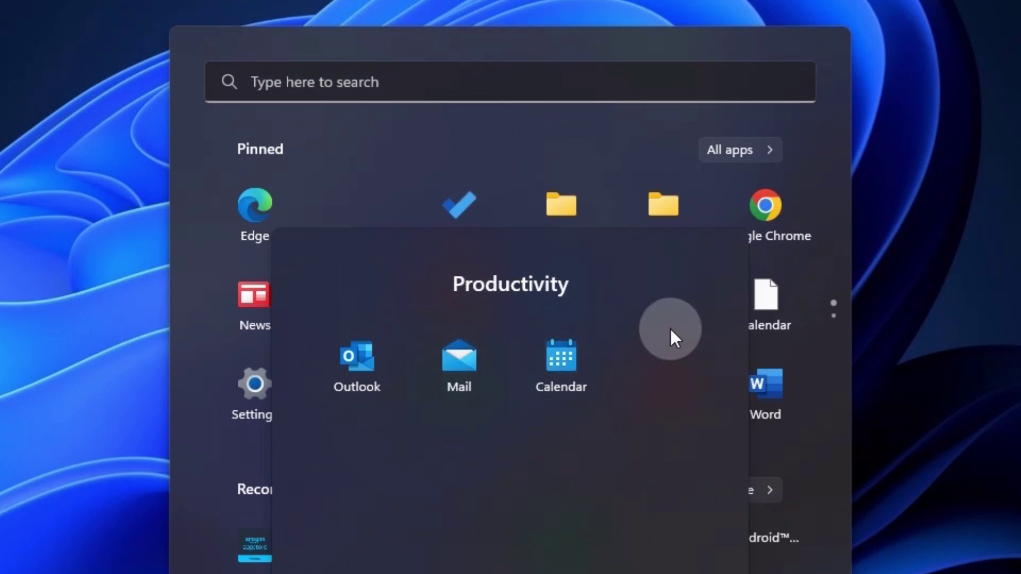
{"action": "left_click", "coordinate": [830, 139]}
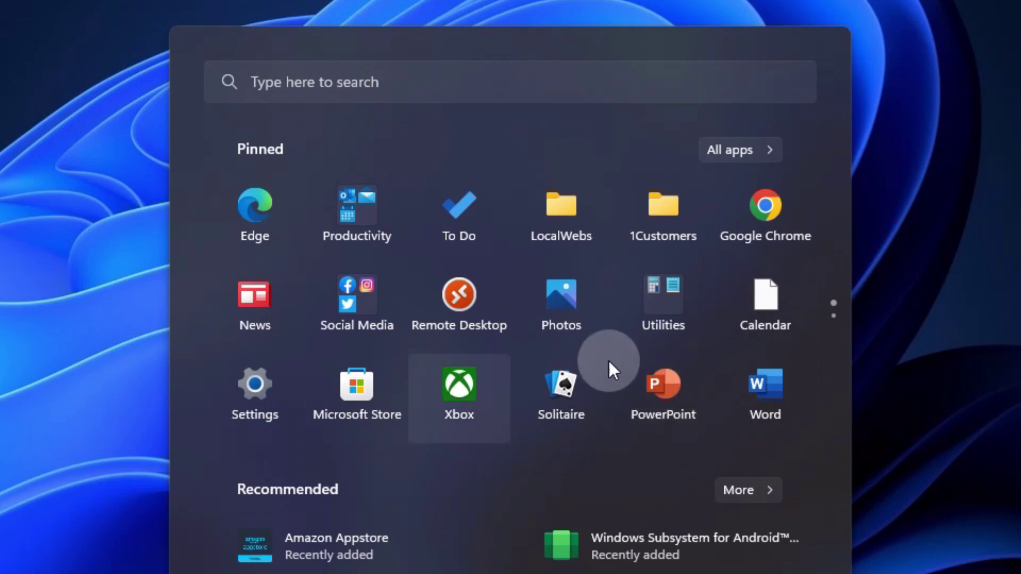
{"action": "left_click_drag", "start_coordinate": [676, 384], "coordinate": [368, 217]}
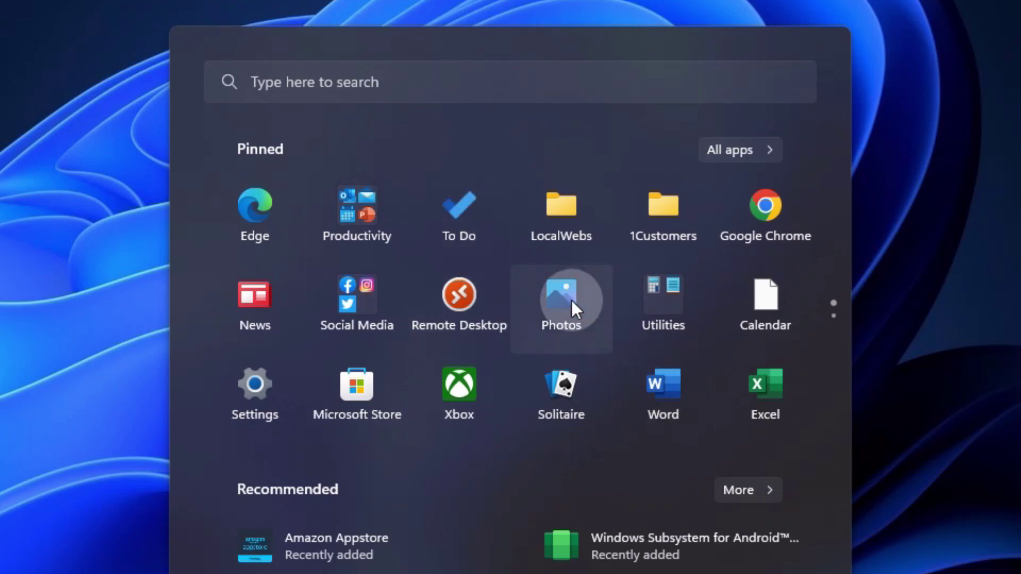
Pull PowerPoint out of Productivity and combine it with Word into a new folder
{"action": "left_click", "coordinate": [366, 213]}
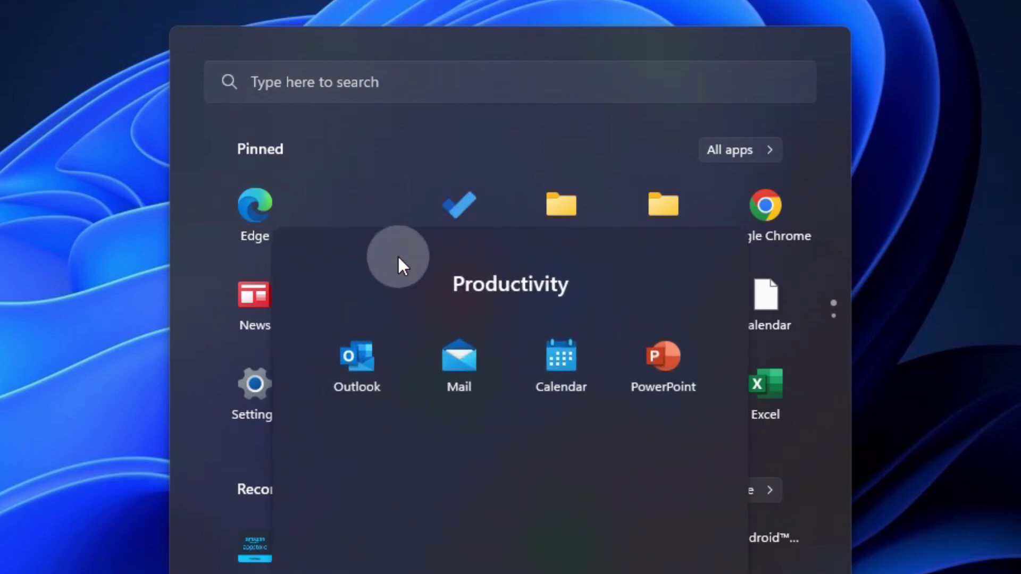
{"action": "left_click_drag", "start_coordinate": [652, 355], "coordinate": [461, 205]}
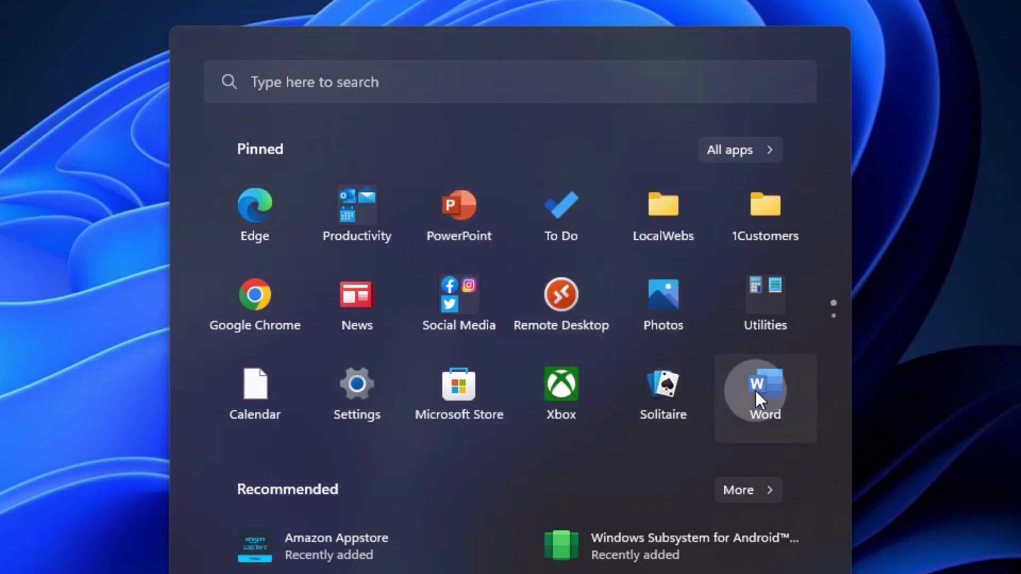
{"action": "left_click_drag", "start_coordinate": [755, 391], "coordinate": [473, 228]}
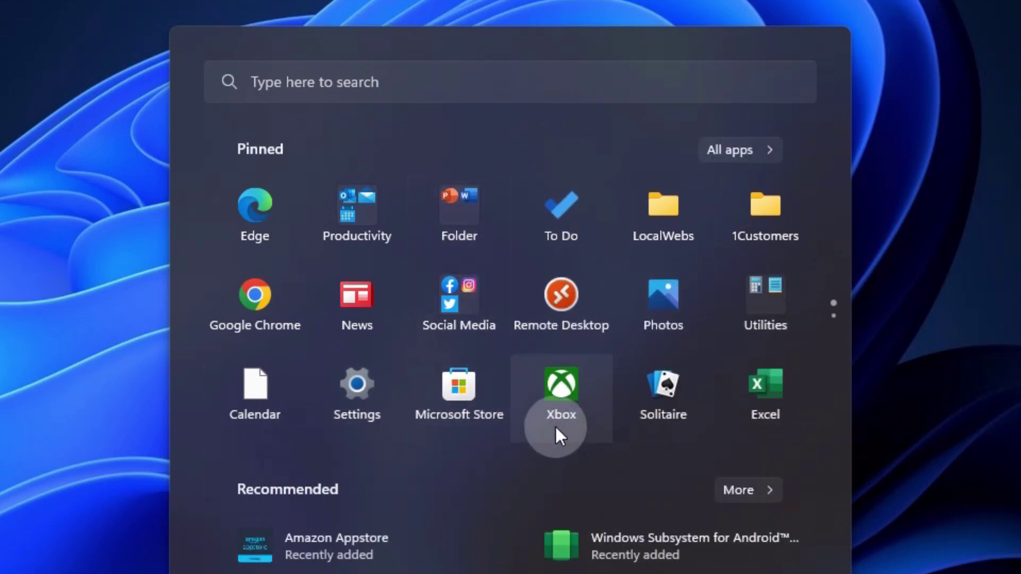
Add Excel to the Word/PowerPoint folder, name it 'Office', and place PowerPoint after Excel
{"action": "left_click_drag", "start_coordinate": [755, 391], "coordinate": [474, 222]}
{"action": "left_click", "coordinate": [458, 241]}
{"action": "left_click", "coordinate": [580, 285]}
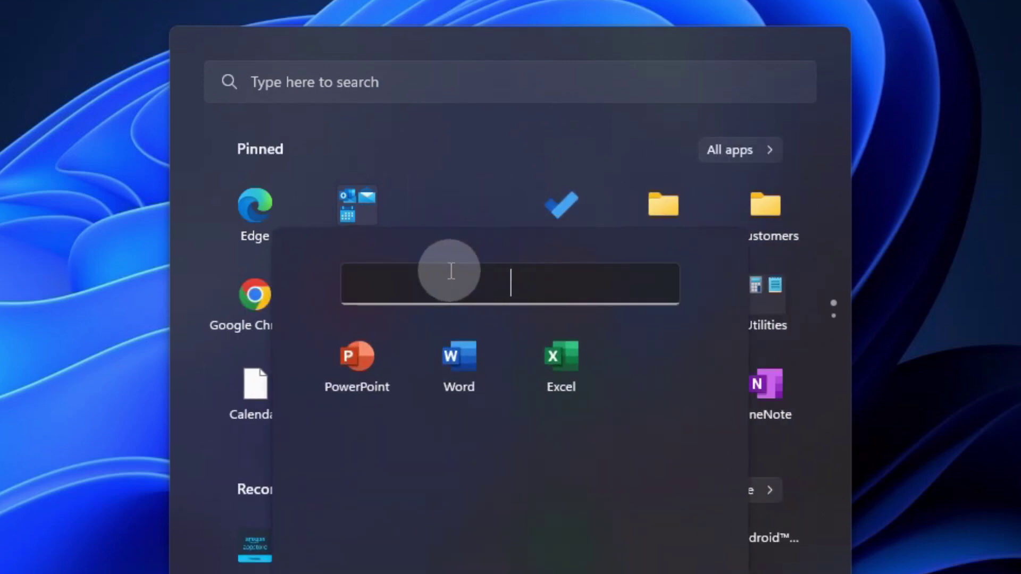
{"action": "type", "text": "Office"}
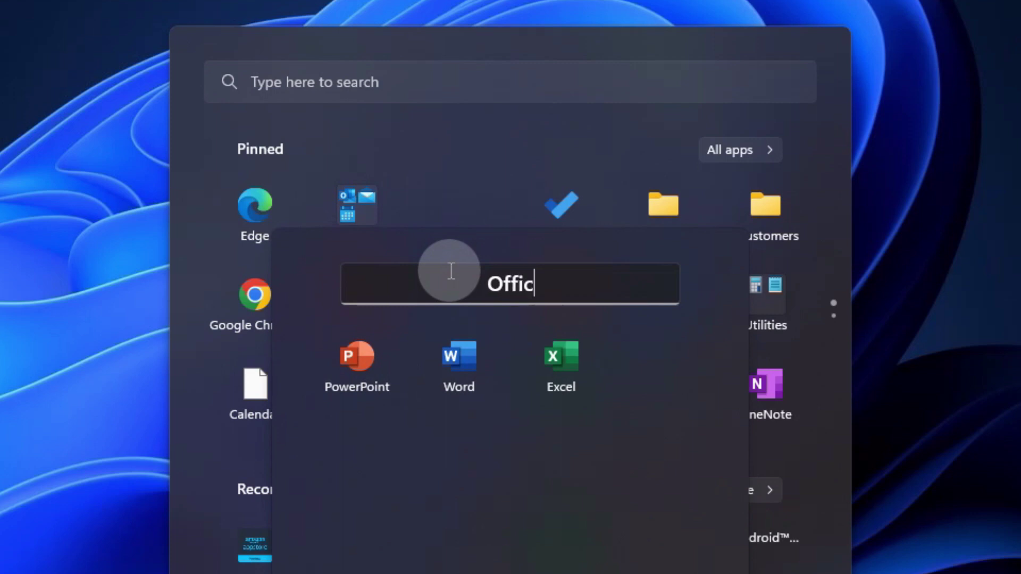
{"action": "key", "text": "Return"}
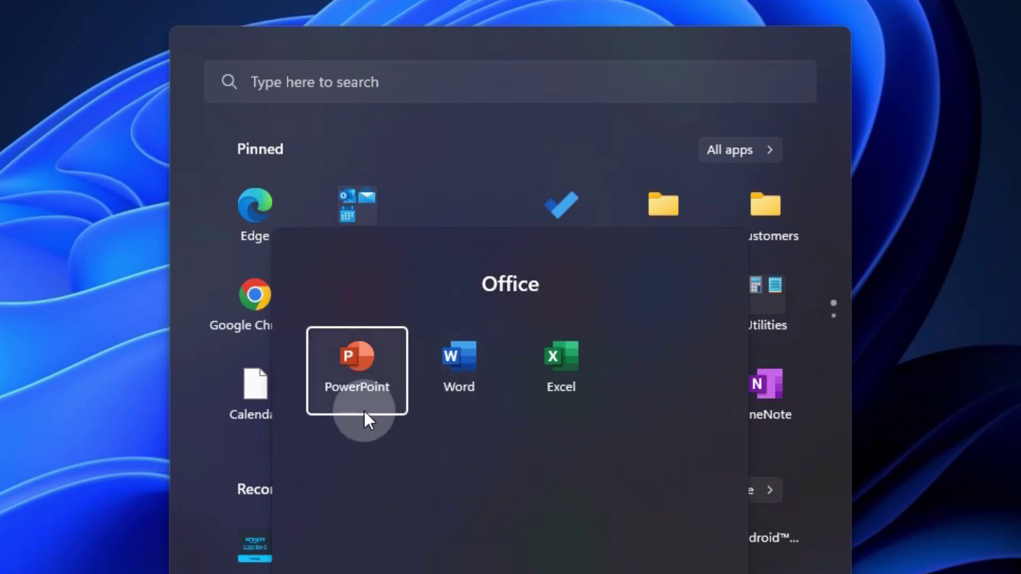
{"action": "left_click_drag", "start_coordinate": [365, 411], "coordinate": [623, 382]}
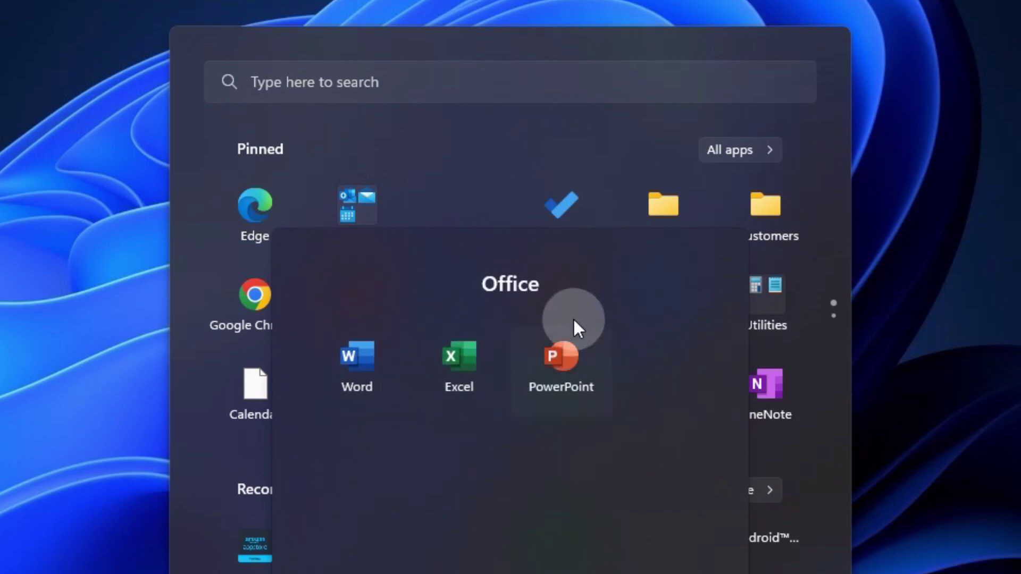
{"action": "left_click", "coordinate": [541, 63]}
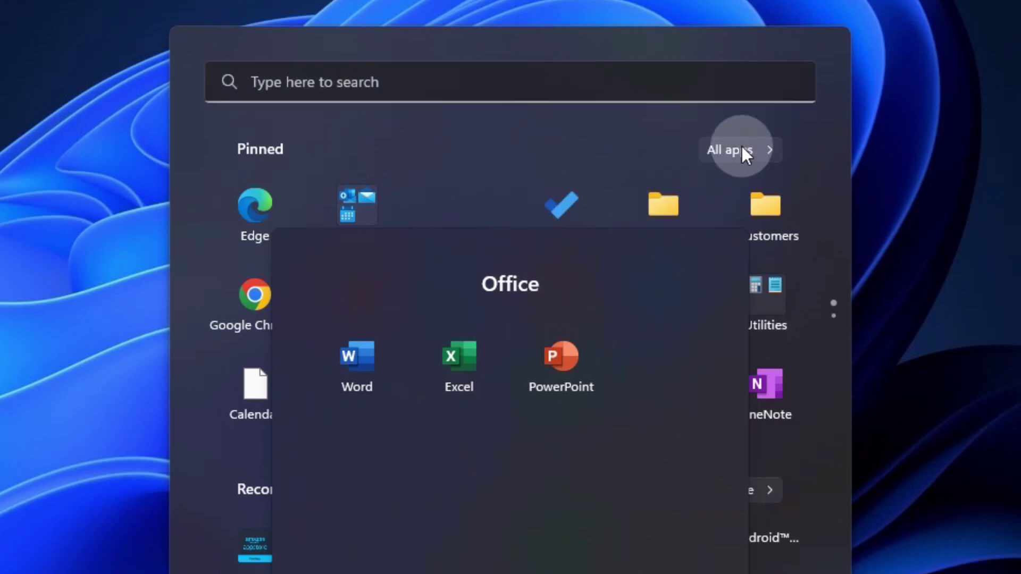
{"action": "left_click", "coordinate": [834, 255]}
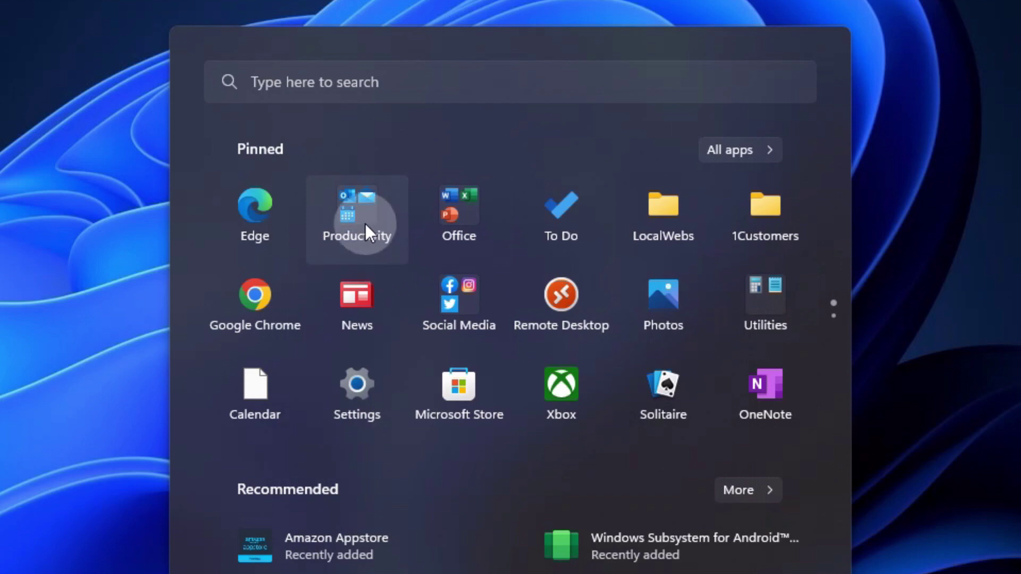
Move the Social Media folder into the top row right after Edge
{"action": "left_click_drag", "start_coordinate": [455, 296], "coordinate": [346, 213]}
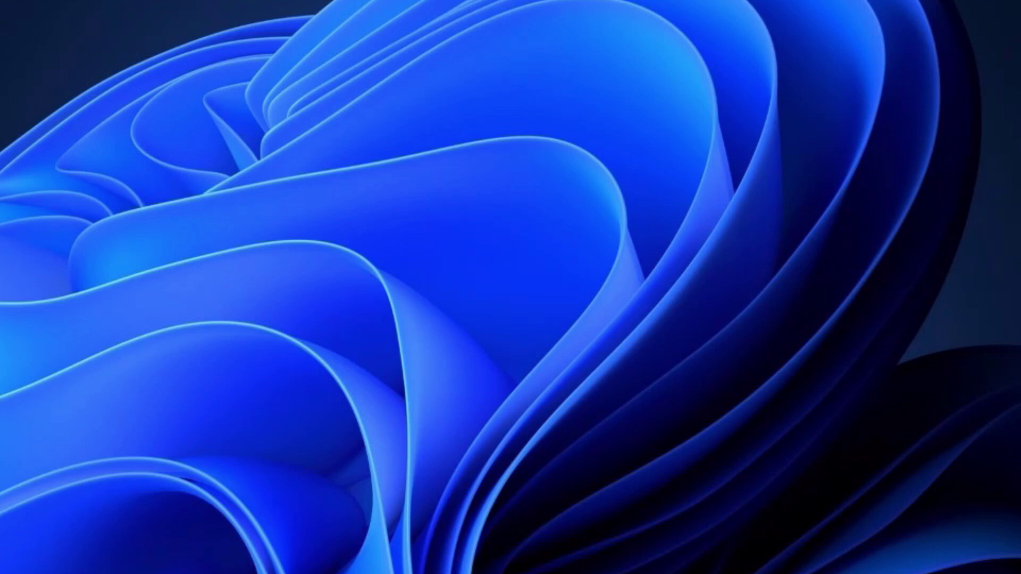
Pin Genesis Noir for Windows and Hydro Thunder Hurricane from Recommended to Start
{"action": "key", "text": "super"}
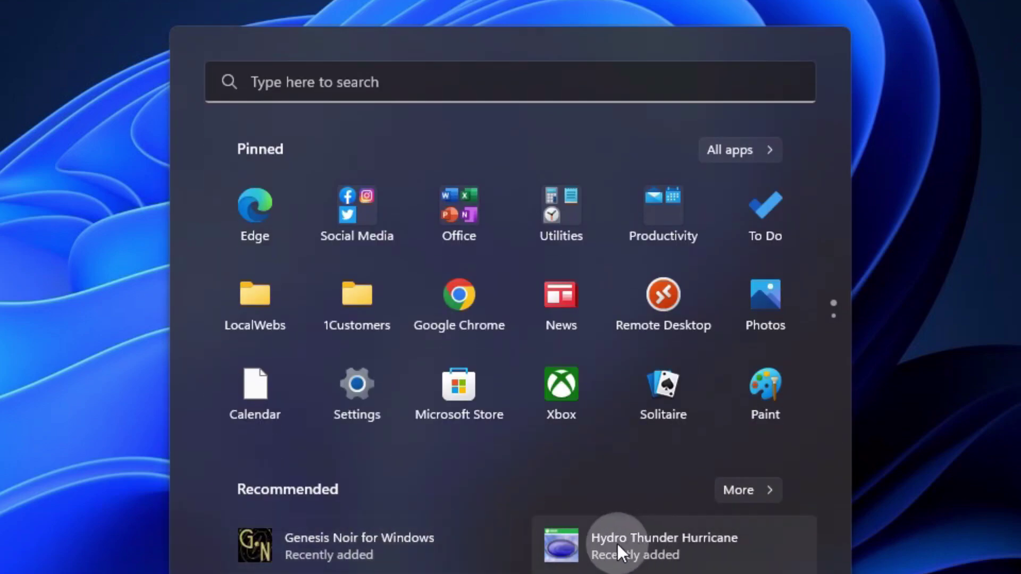
{"action": "right_click", "coordinate": [346, 545]}
{"action": "left_click", "coordinate": [395, 564]}
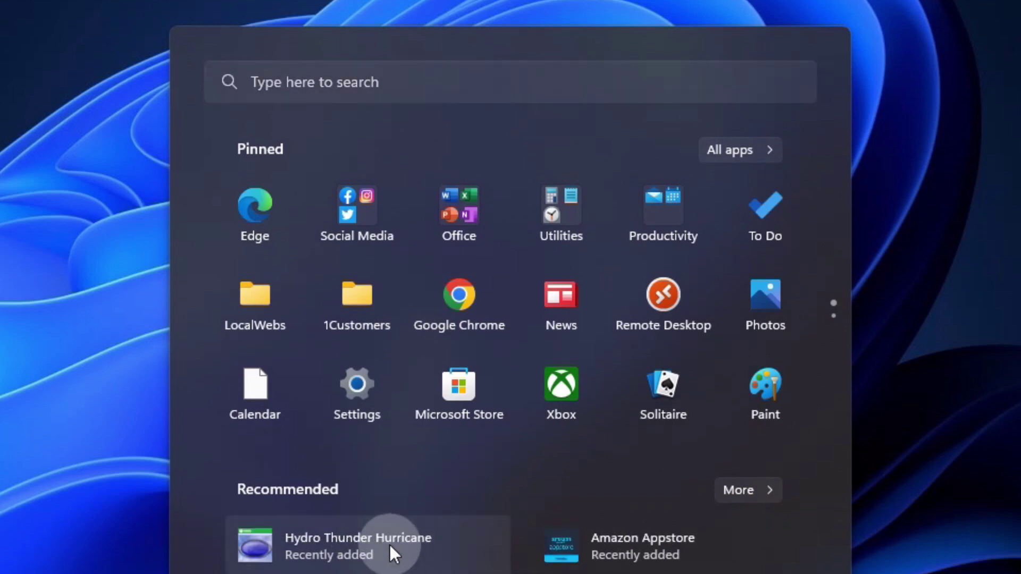
{"action": "right_click", "coordinate": [389, 545]}
{"action": "left_click", "coordinate": [414, 563]}
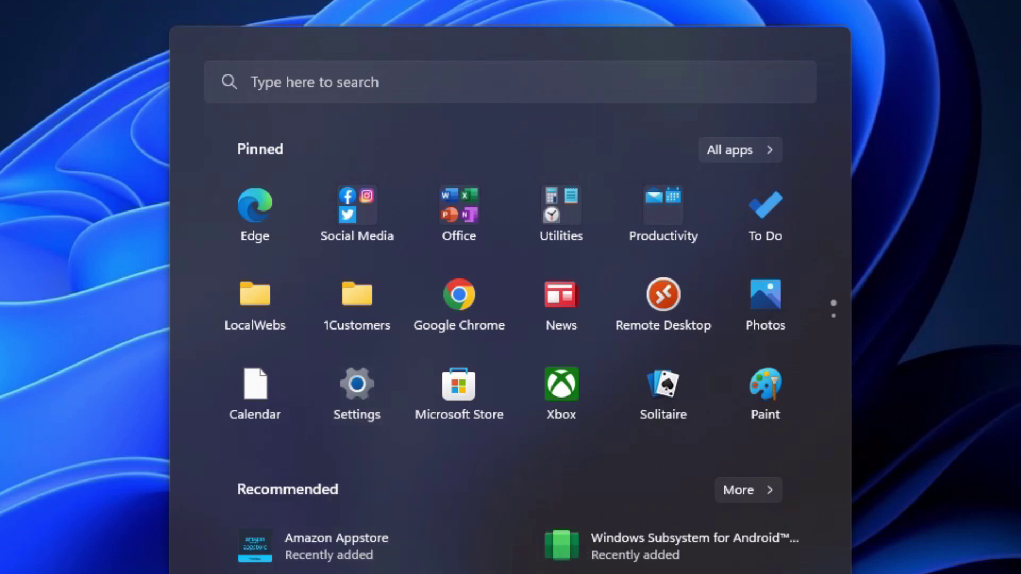
{"action": "scroll", "coordinate": [579, 372], "scroll_direction": "down", "scroll_amount": 1}
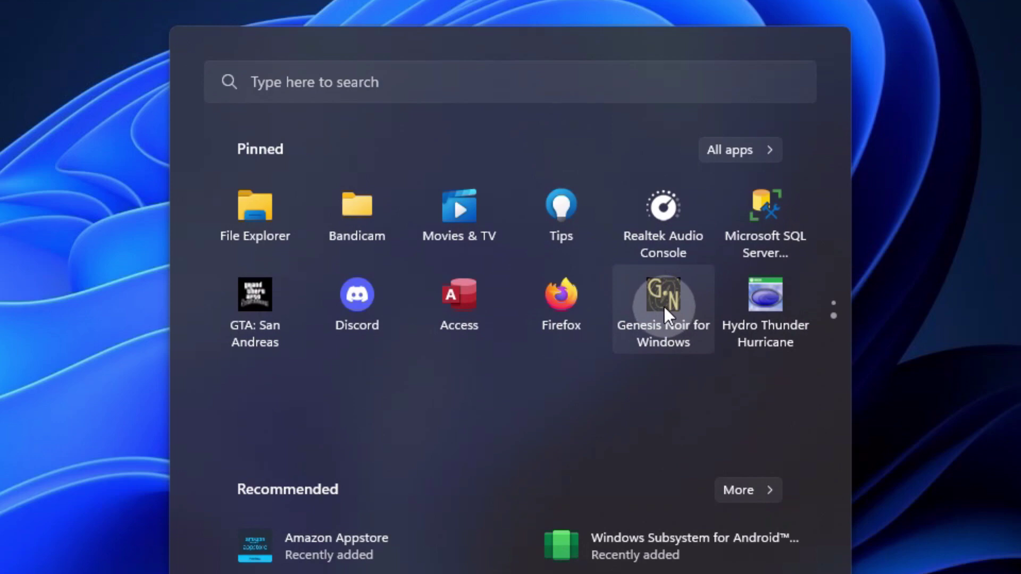
Combine Hydro Thunder Hurricane with Genesis Noir into a folder named 'Games'
{"action": "left_click_drag", "start_coordinate": [759, 305], "coordinate": [666, 304]}
{"action": "left_click", "coordinate": [658, 329]}
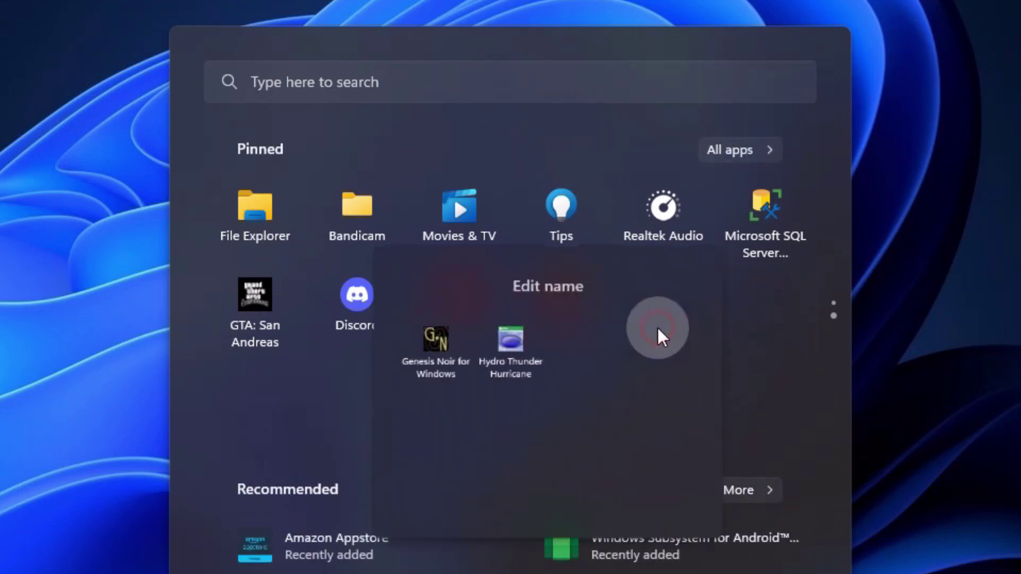
{"action": "left_click", "coordinate": [508, 278]}
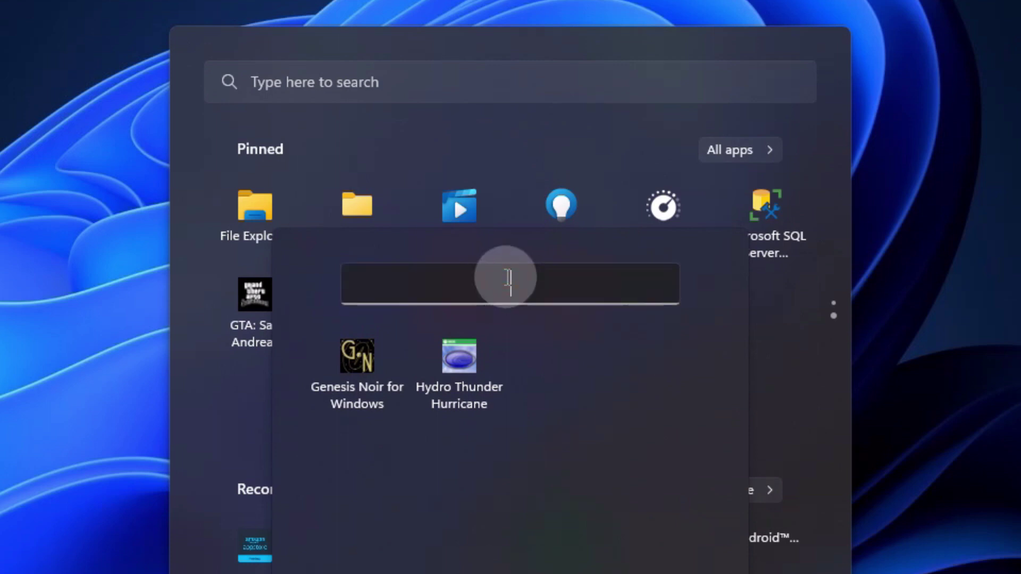
{"action": "type", "text": "Games"}
{"action": "key", "text": "Return"}
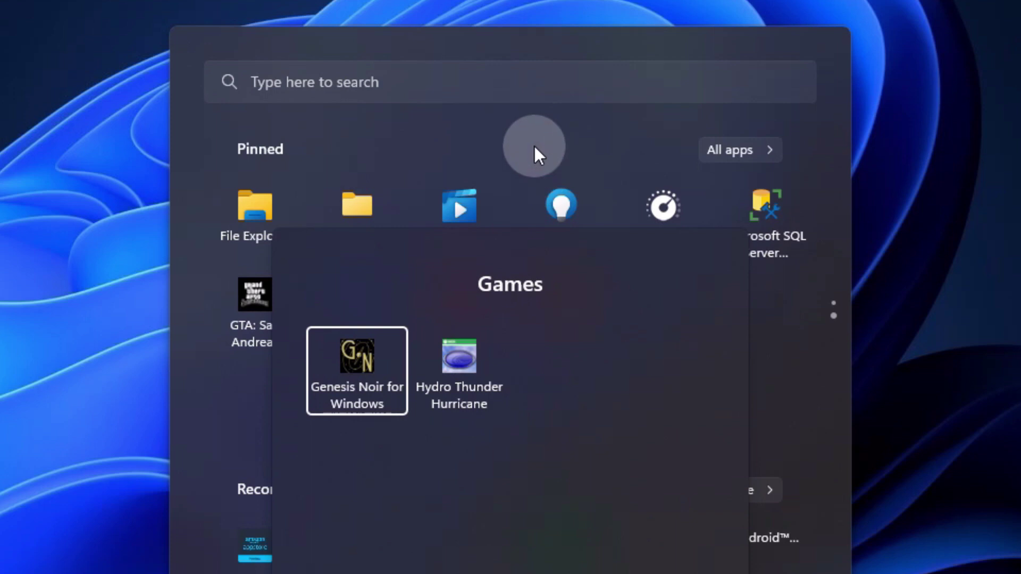
{"action": "left_click", "coordinate": [555, 120]}
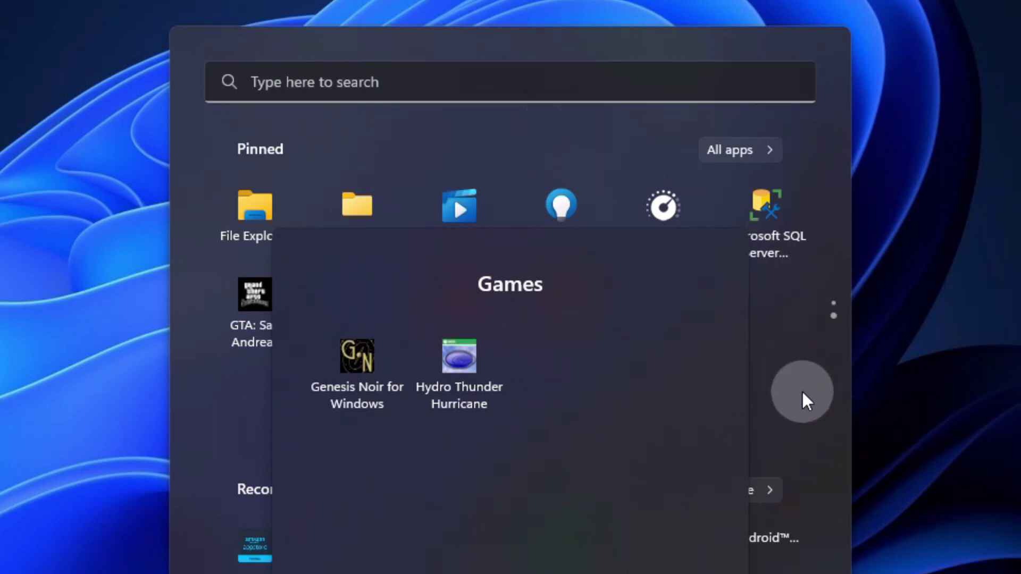
{"action": "left_click", "coordinate": [788, 395]}
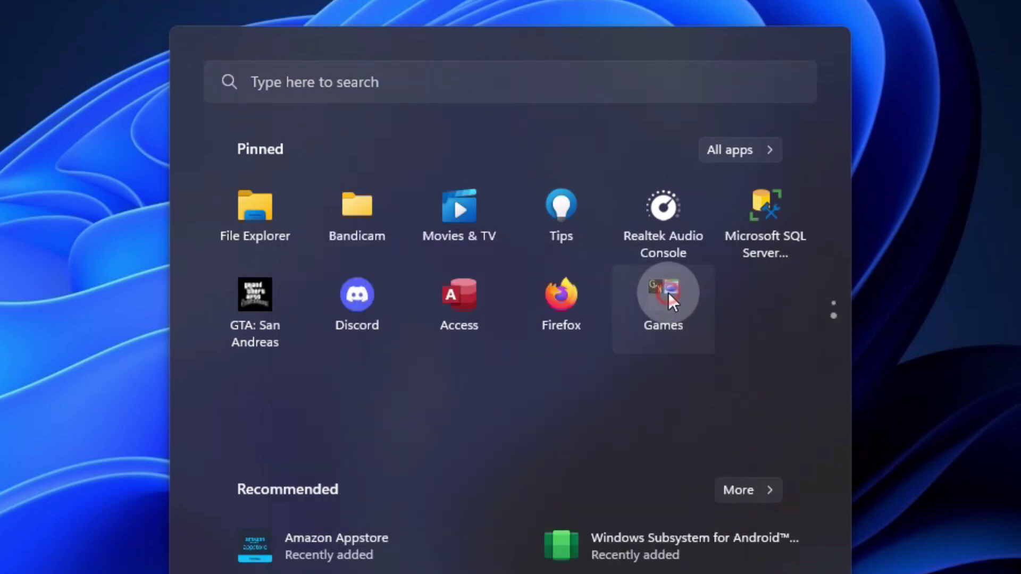
Move the Games folder to the first pinned page, starting the second row before LocalWebs
{"action": "left_click_drag", "start_coordinate": [668, 293], "coordinate": [271, 314]}
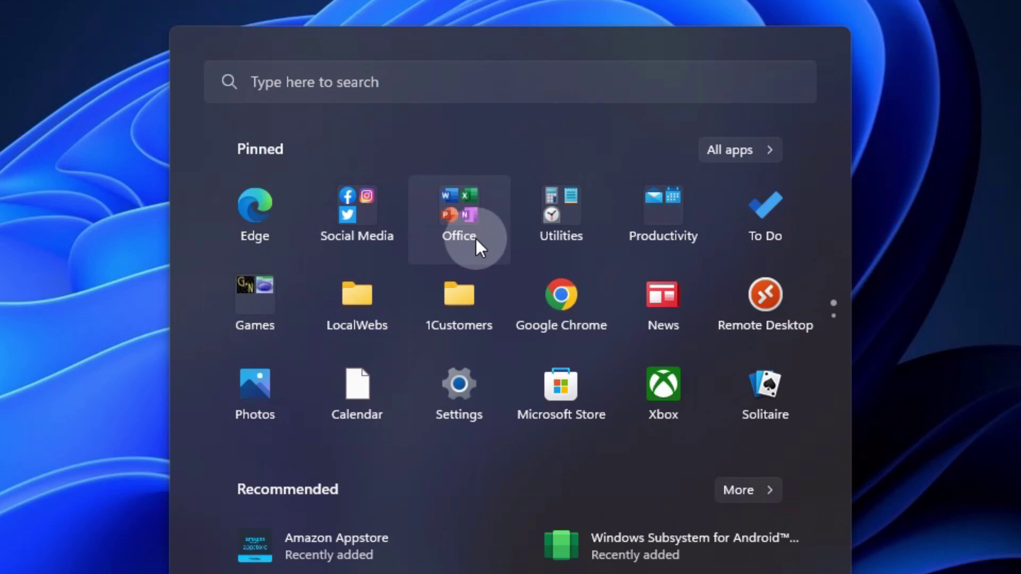
Reorder the Office folder so Outlook comes before Word, Excel, PowerPoint and OneNote
{"action": "left_click", "coordinate": [460, 213]}
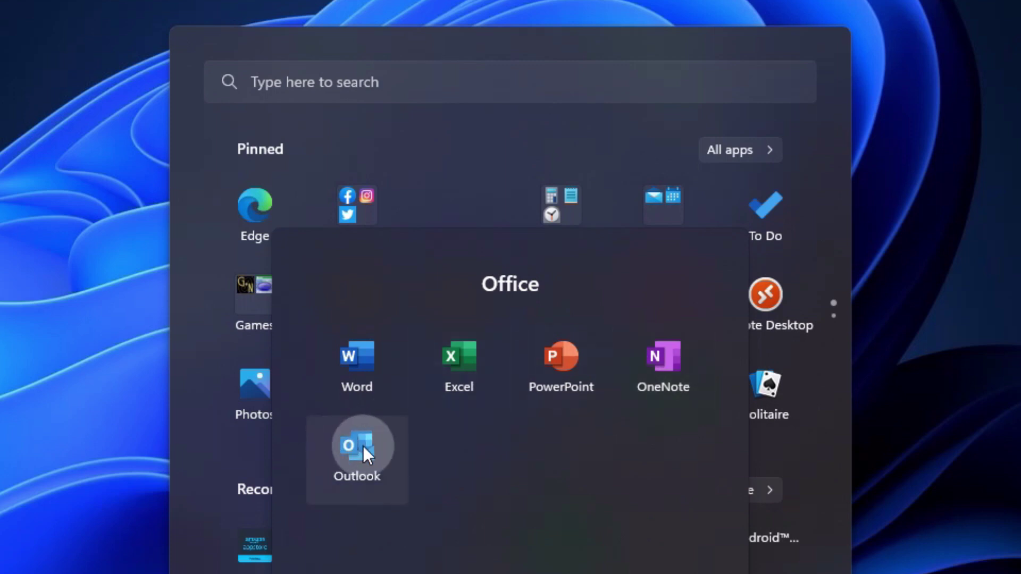
{"action": "left_click_drag", "start_coordinate": [363, 445], "coordinate": [355, 368]}
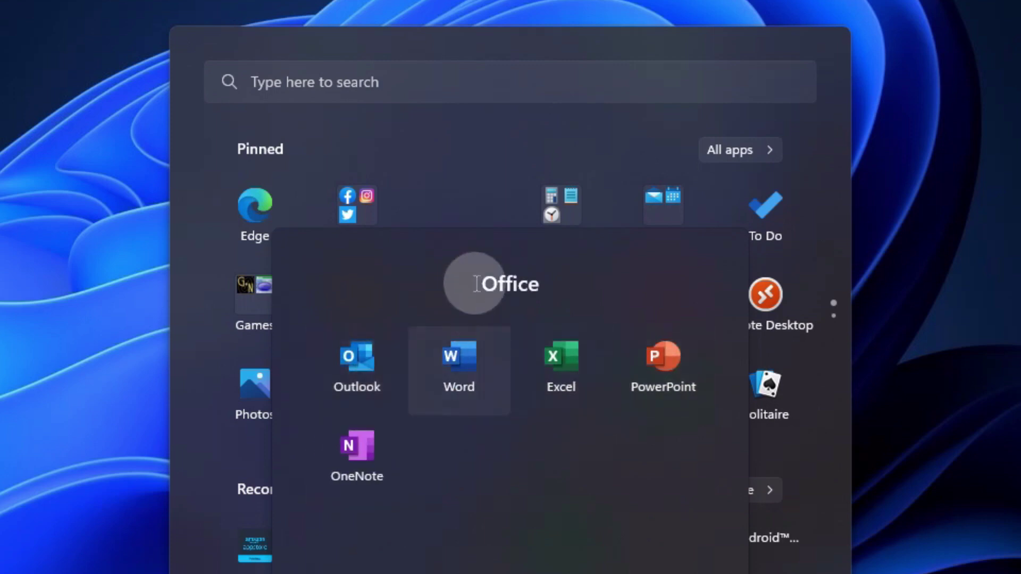
{"action": "left_click", "coordinate": [484, 129]}
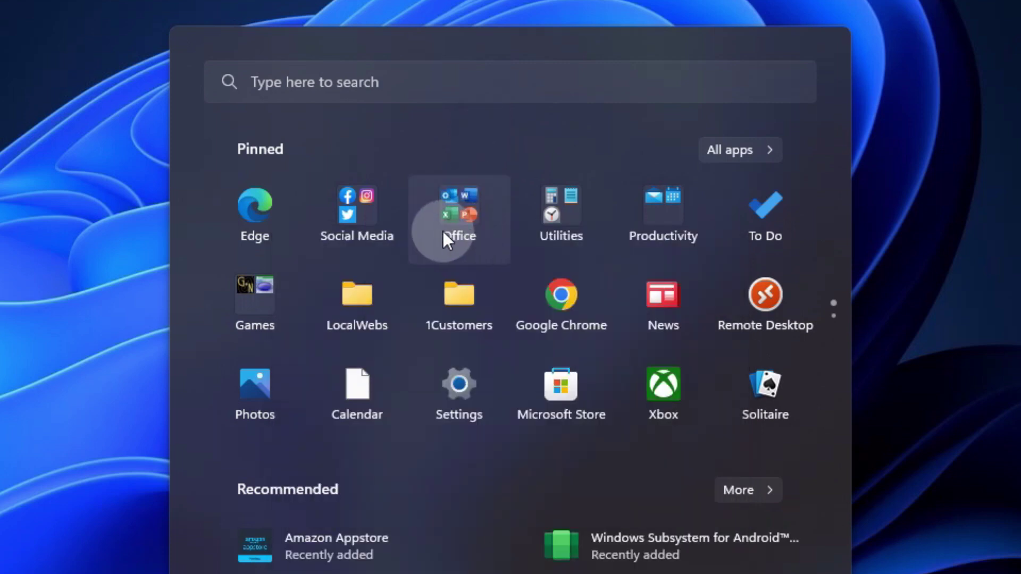